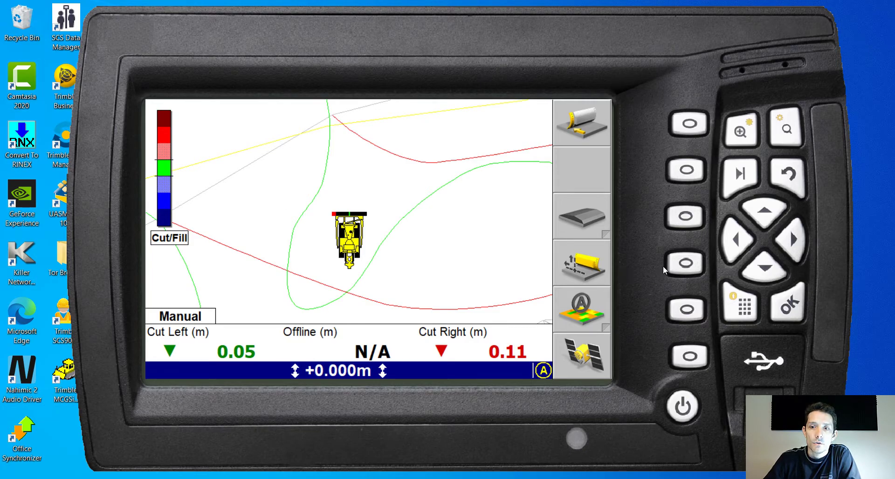
Show the Select Design File list, with Training Site (SVD) as the current design
left_click(745, 305)
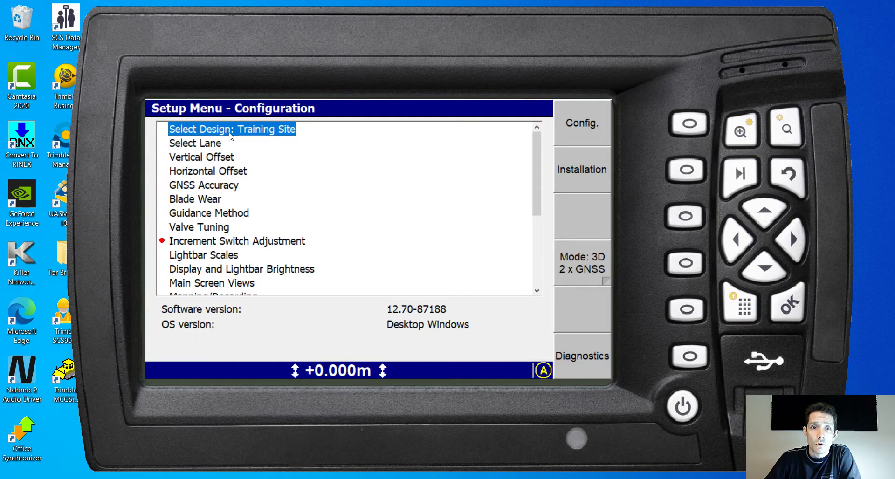
left_click(789, 307)
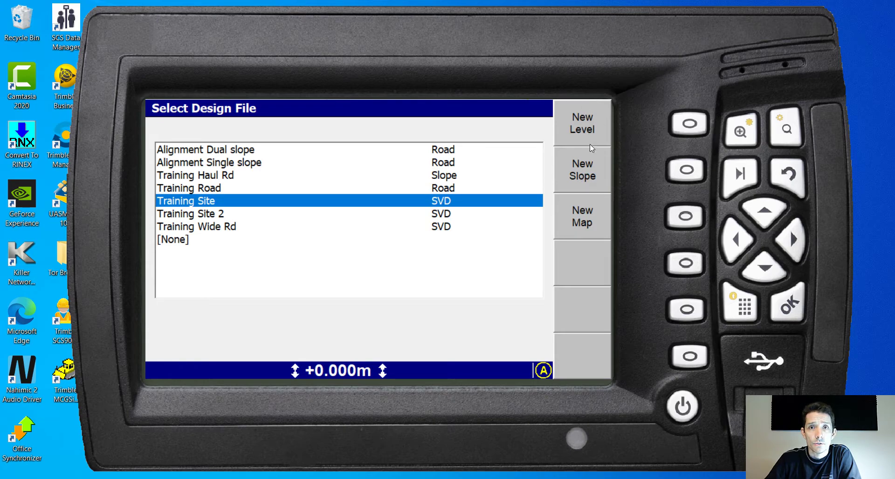
Begin a New Level design with its coordinate system set to Auto create on load
left_click(689, 124)
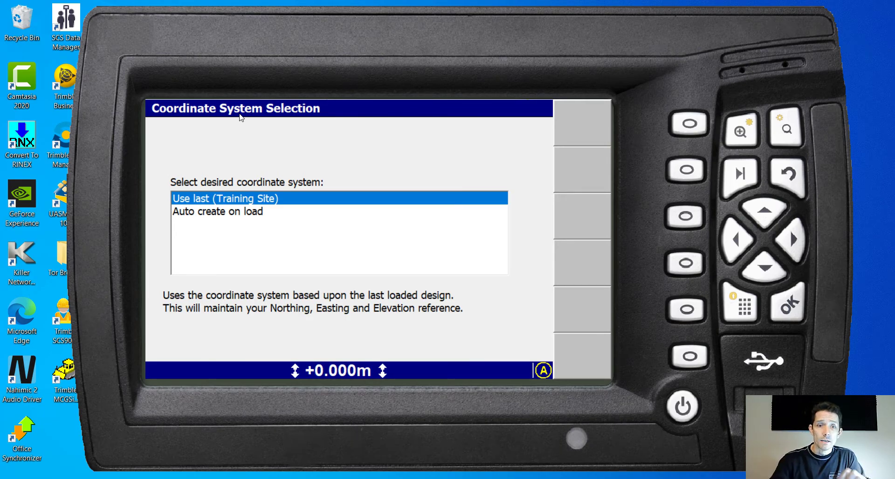
key("Down")
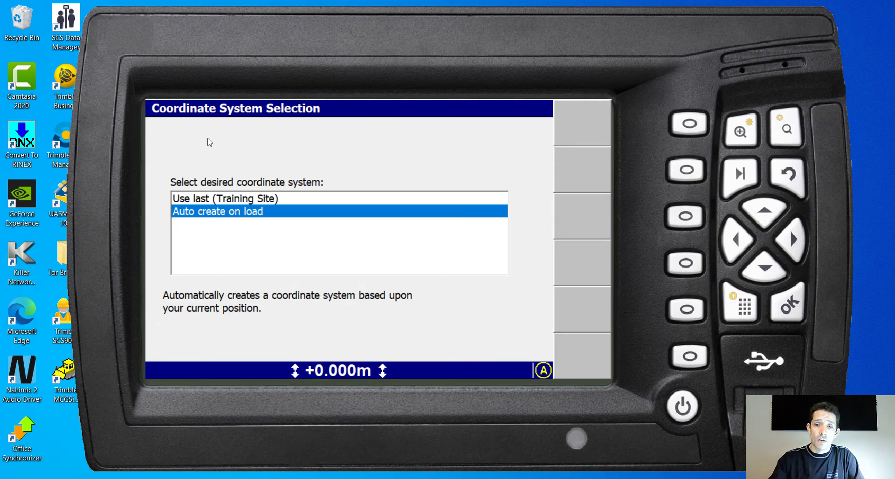
left_click(792, 308)
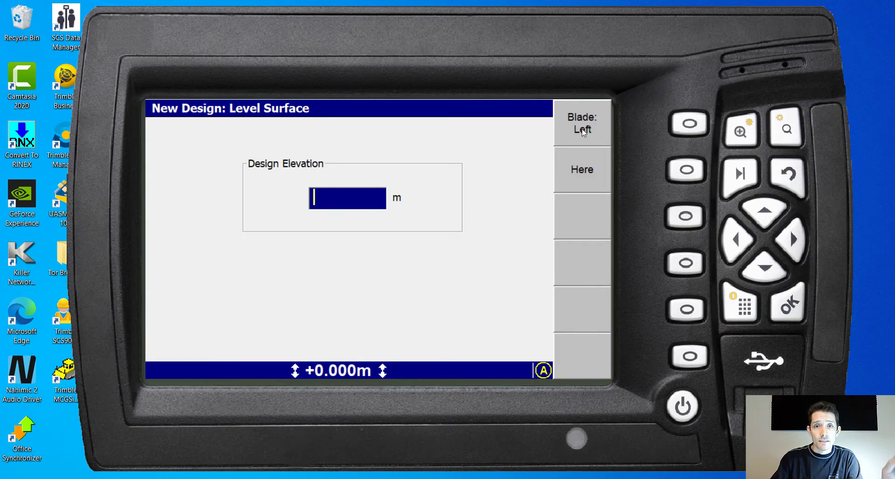
Fill Design Elevation with the current blade height, 97.926 m, and accept it
left_click(587, 172)
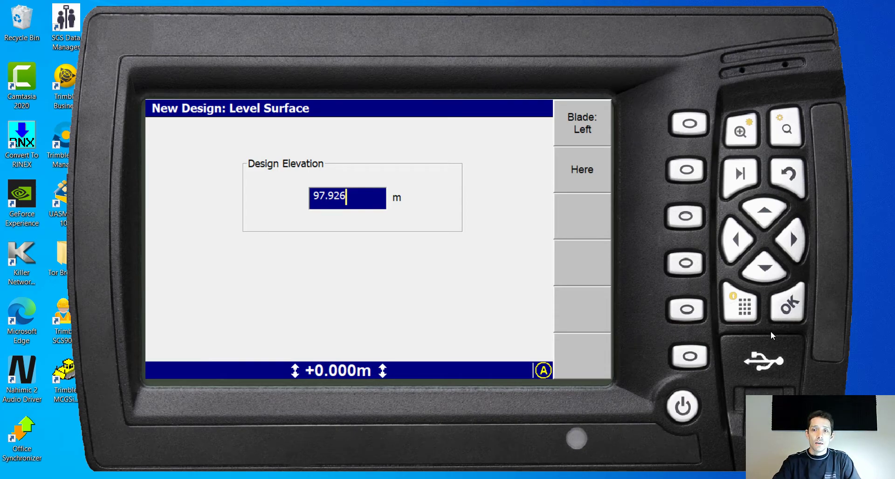
left_click(786, 308)
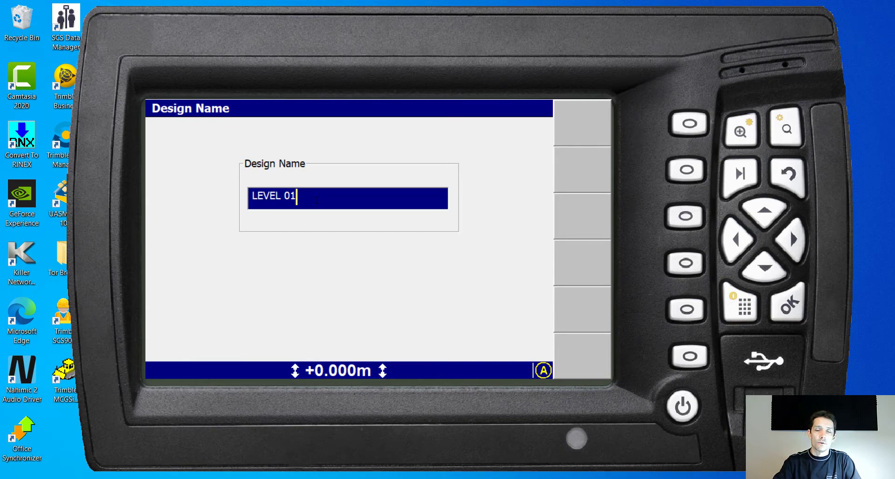
Save and load LEVEL 01, showing guidance of 0.08 m cut at both blade edges
left_click(788, 305)
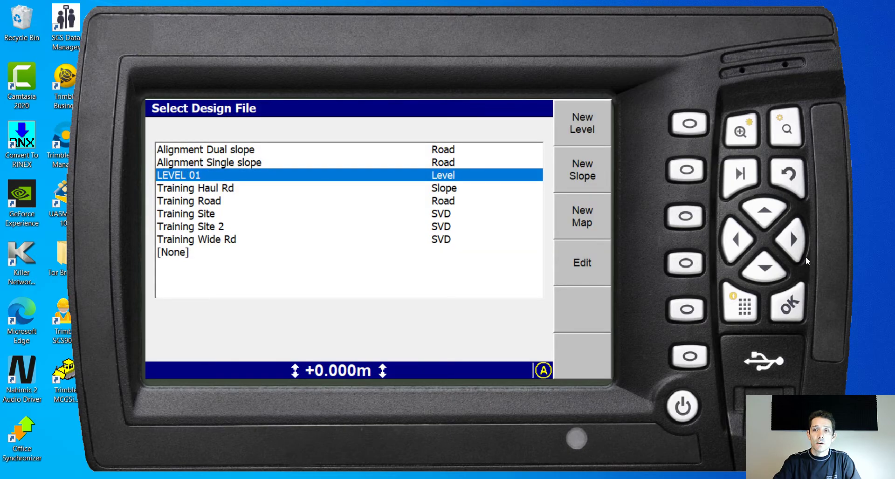
left_click(790, 300)
left_click(751, 180)
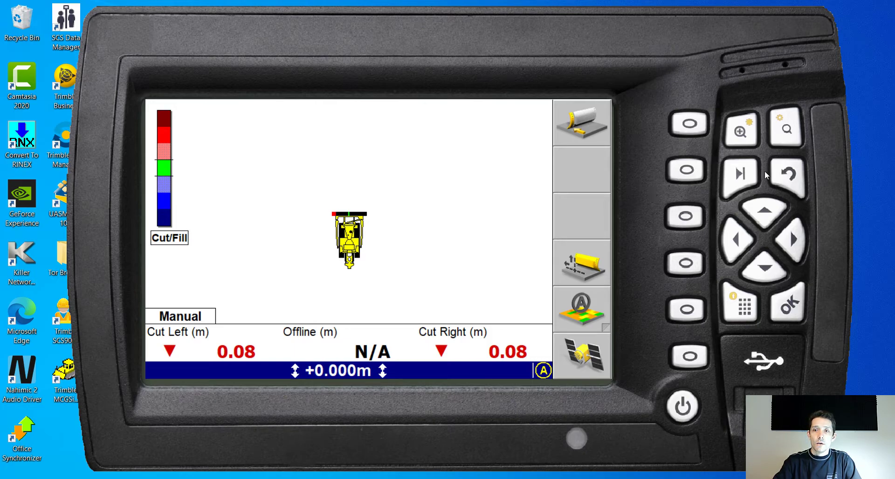
Start a New Slope design that keeps the last-used LEVEL 01 coordinate system
left_click(746, 308)
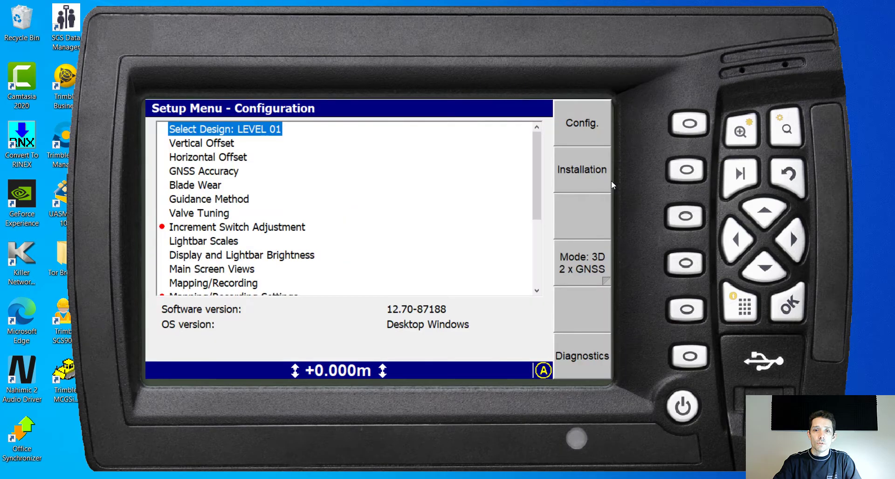
left_click(784, 312)
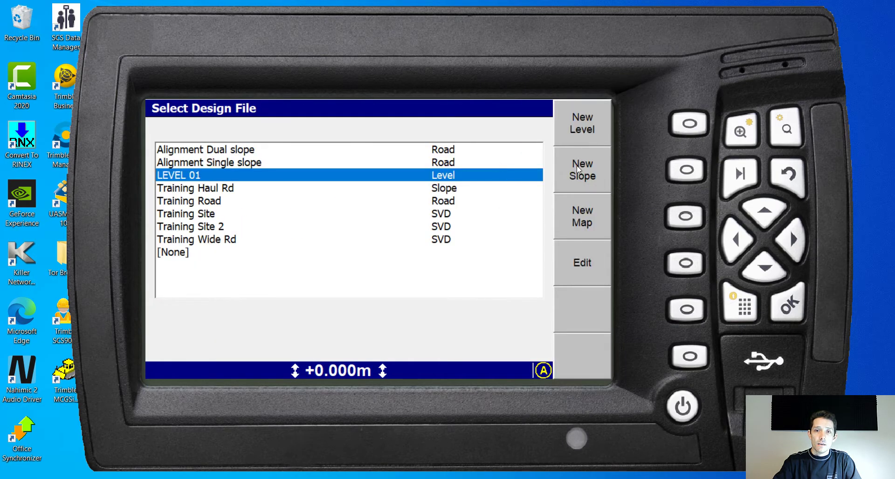
left_click(580, 171)
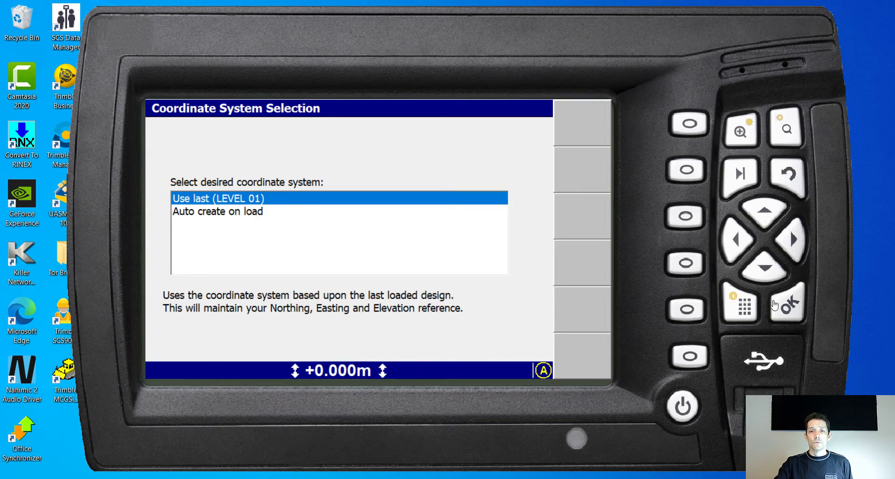
left_click(787, 310)
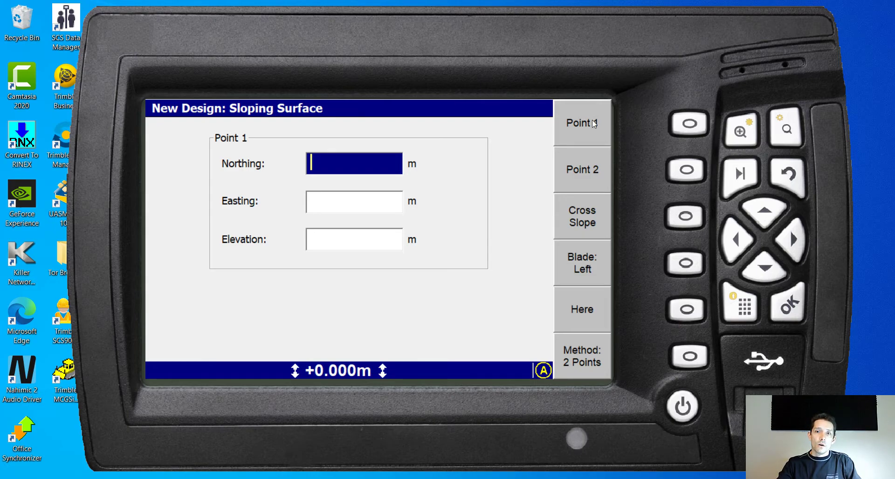
Capture Point 1 from the left blade tip and Point 2 from the right blade tip
left_click(590, 312)
left_click(584, 169)
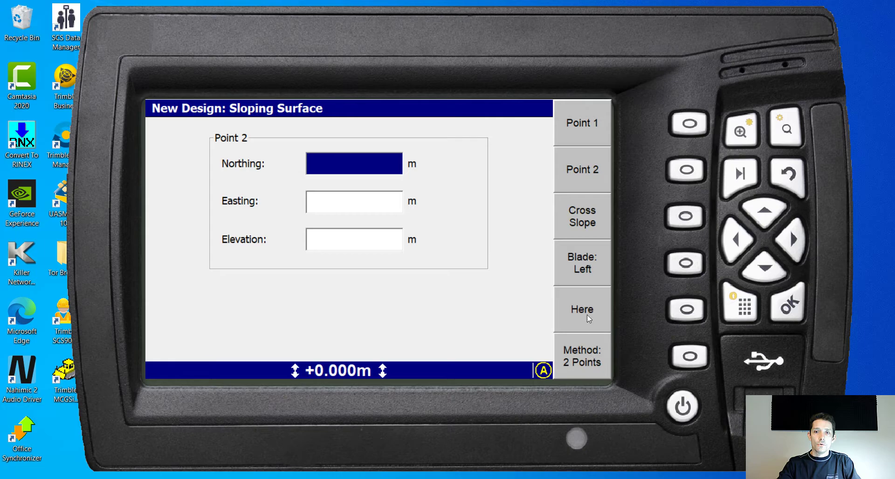
left_click(580, 265)
left_click(589, 302)
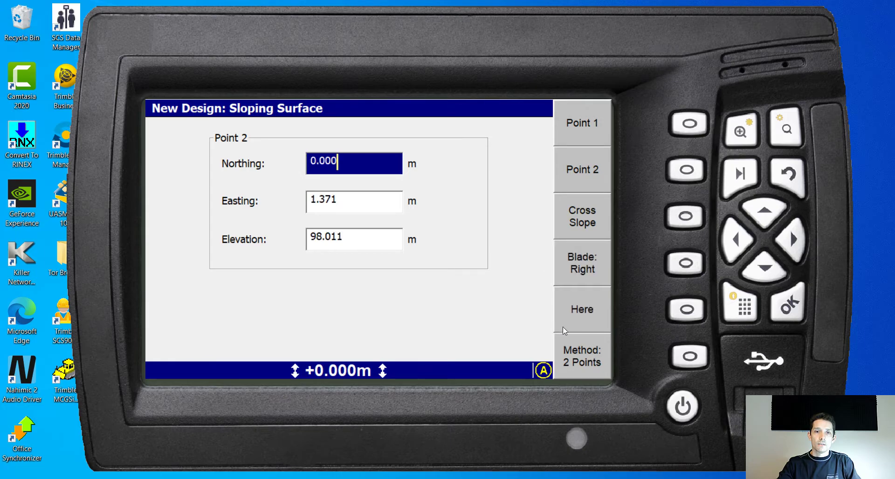
left_click(588, 129)
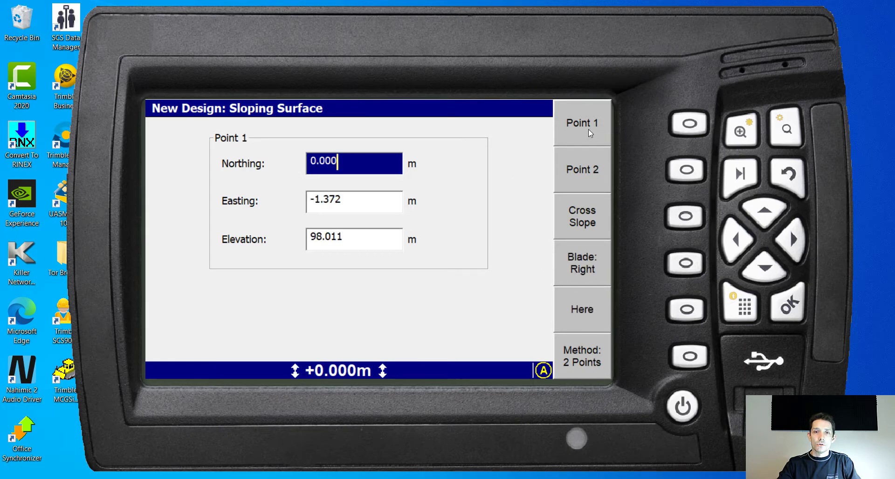
left_click(589, 176)
left_click(580, 221)
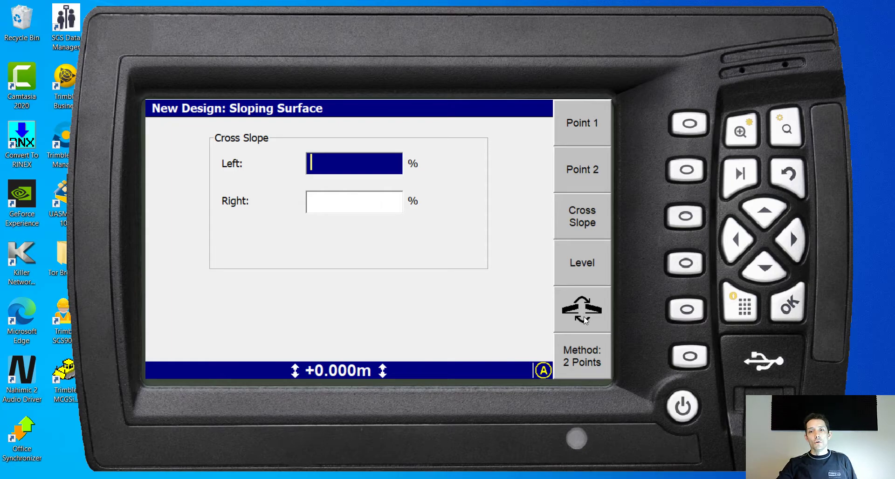
Enter a 2% left cross slope, adjusting its direction, and a 5% right cross slope
left_click(590, 264)
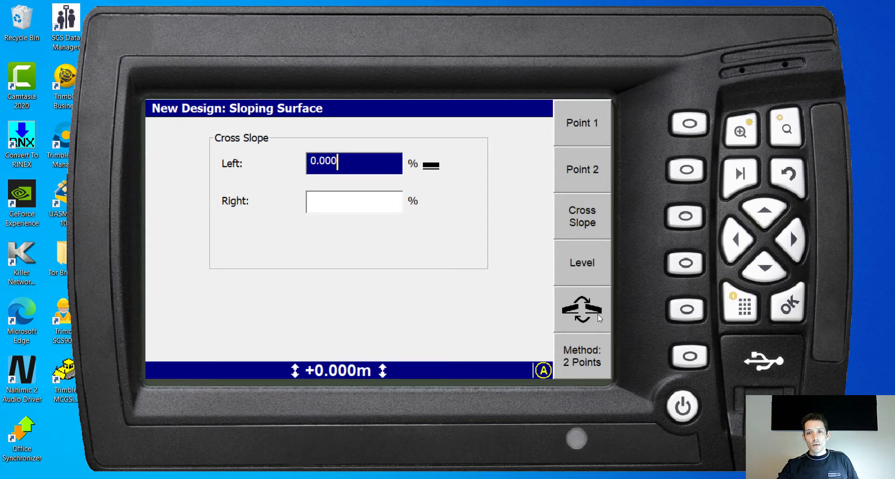
type("2")
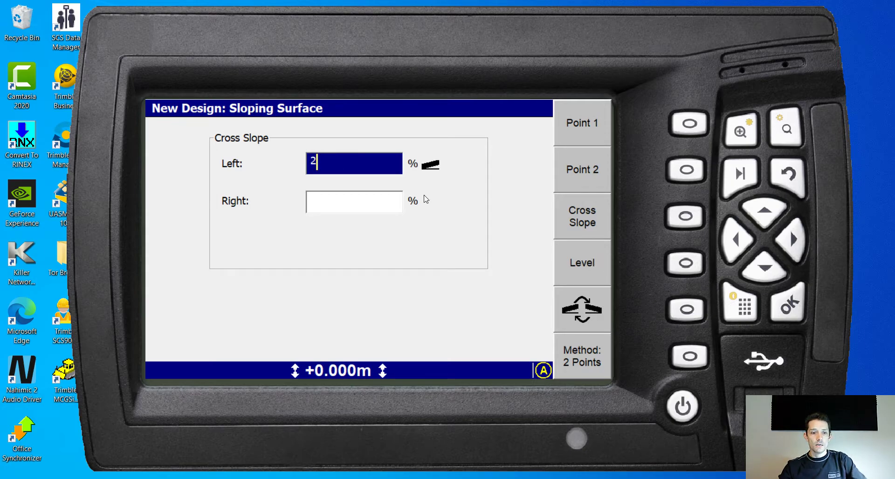
left_click(581, 306)
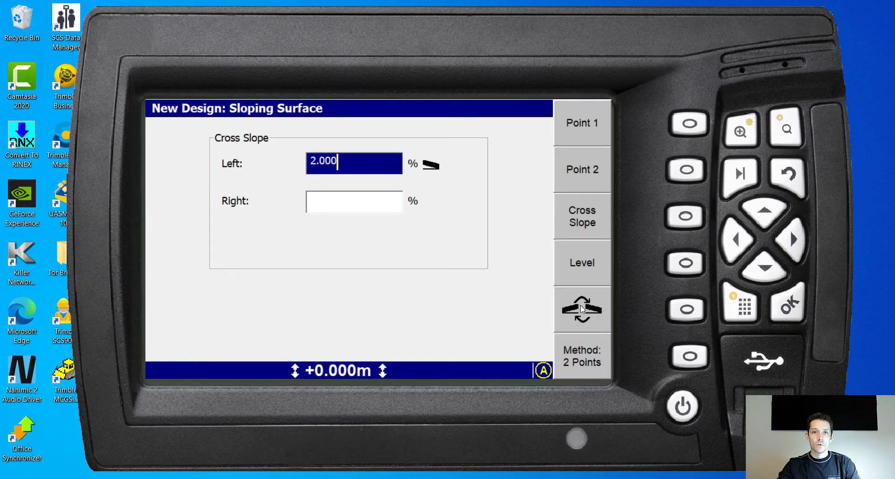
left_click(580, 306)
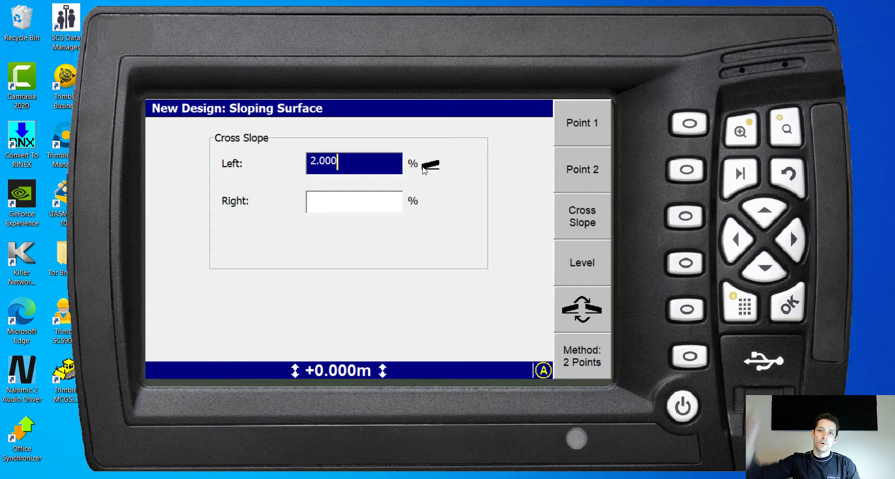
left_click(587, 309)
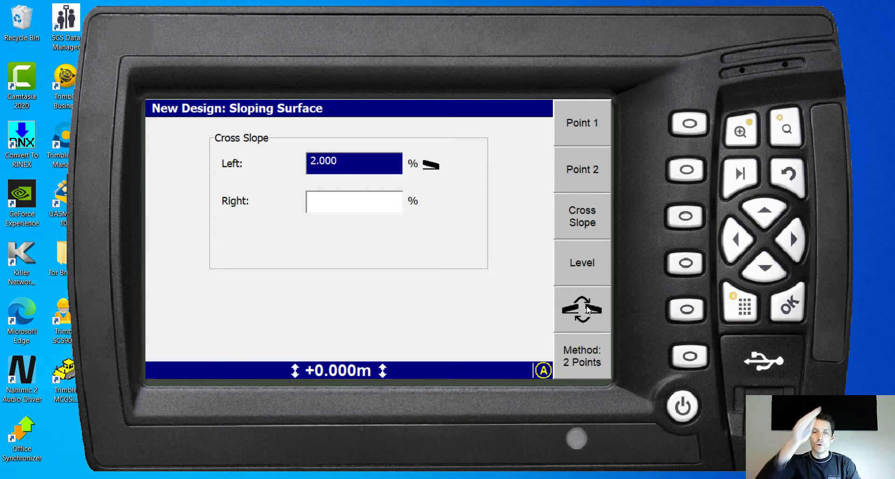
left_click(377, 200)
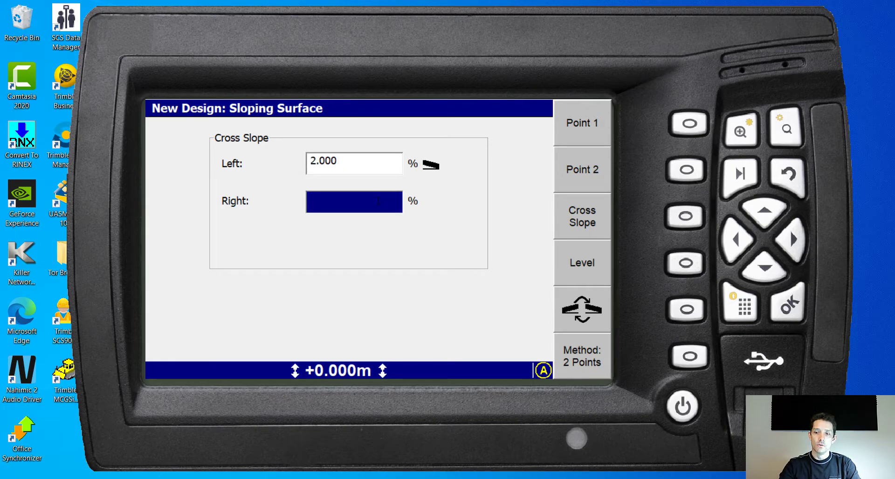
type("5")
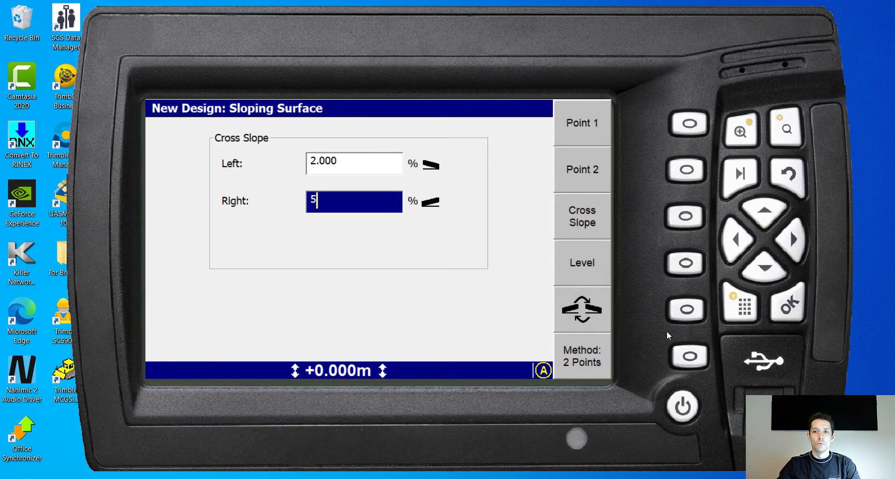
Finish the design, accept the name SLOPE 01, load it and return to guidance
left_click(789, 305)
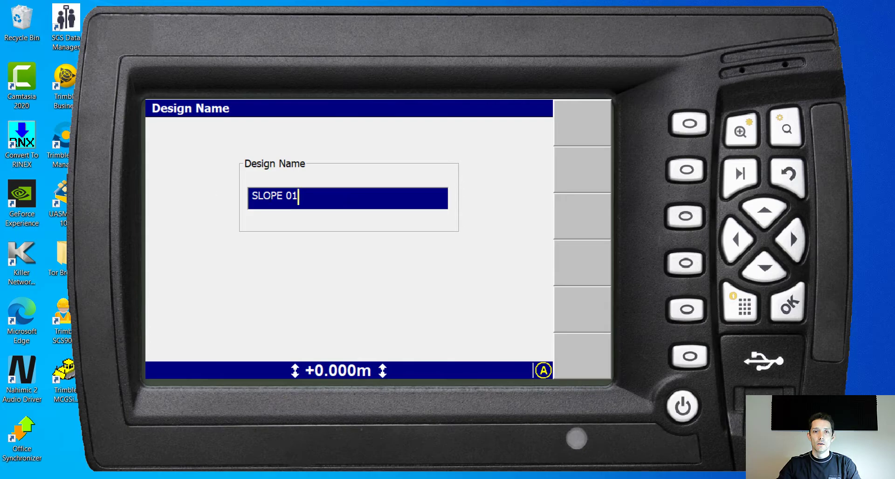
left_click(791, 309)
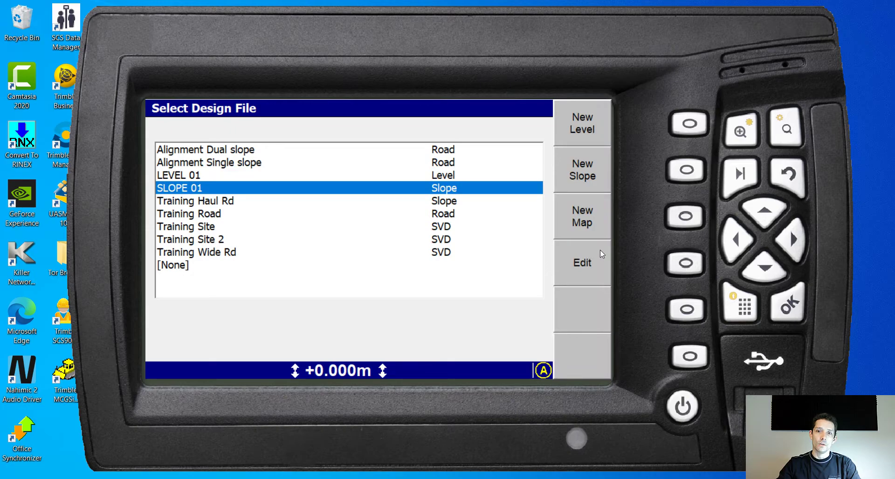
left_click(791, 304)
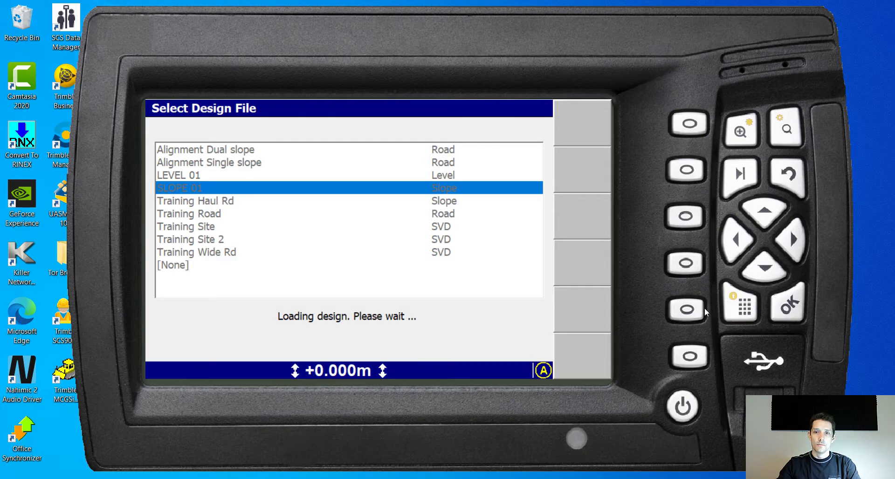
left_click(778, 182)
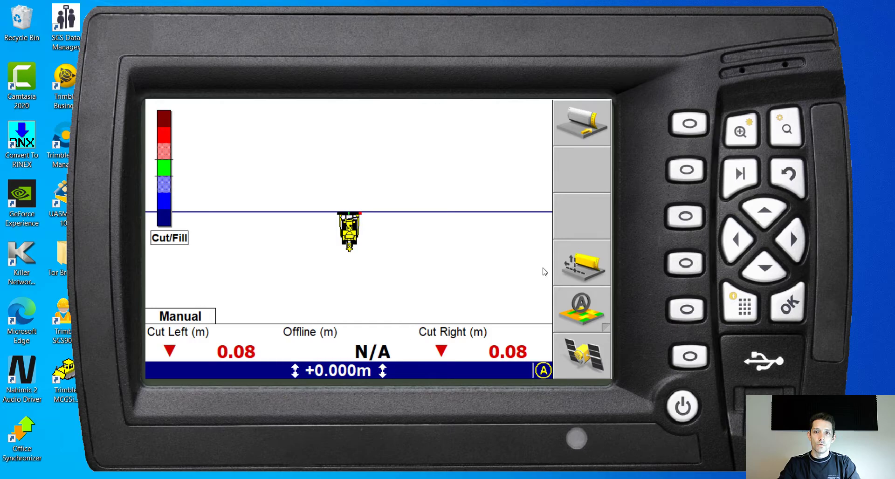
Drive the MCGSim dozer backward then forward, stopping at 0.23 m fill both sides
key("alt+Tab")
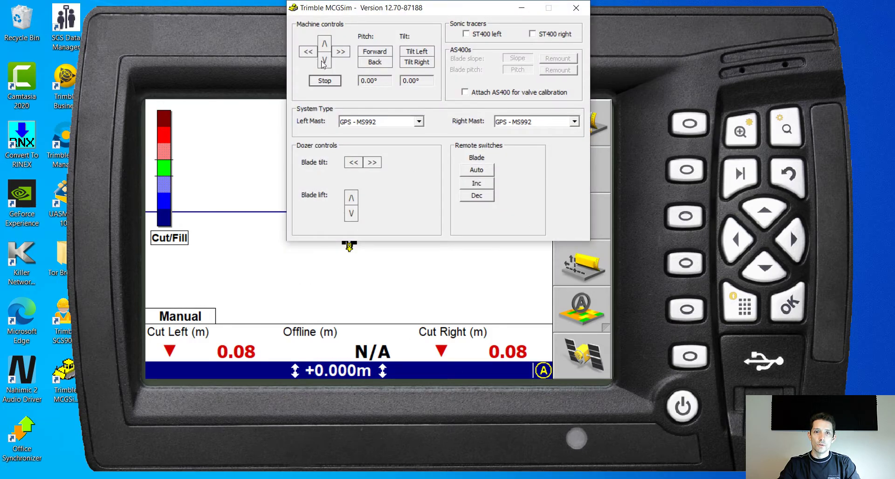
left_click_drag(415, 13, 762, 28)
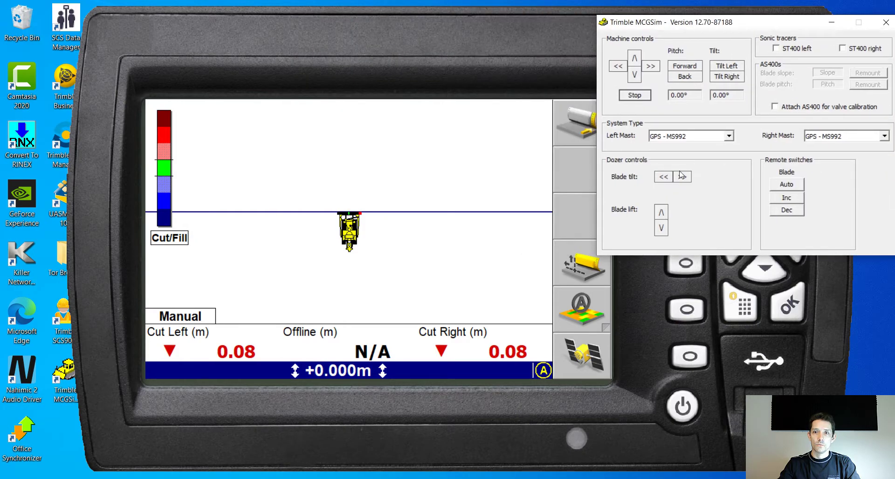
left_click(634, 75)
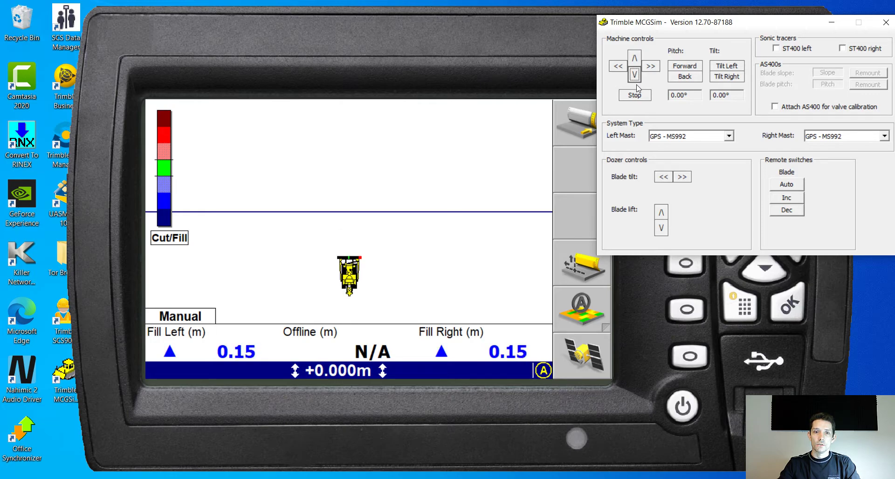
left_click(637, 60)
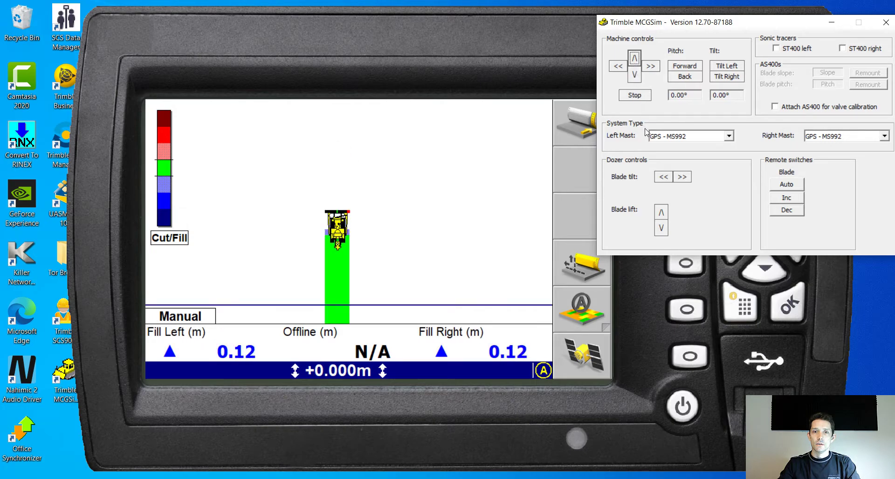
left_click(633, 96)
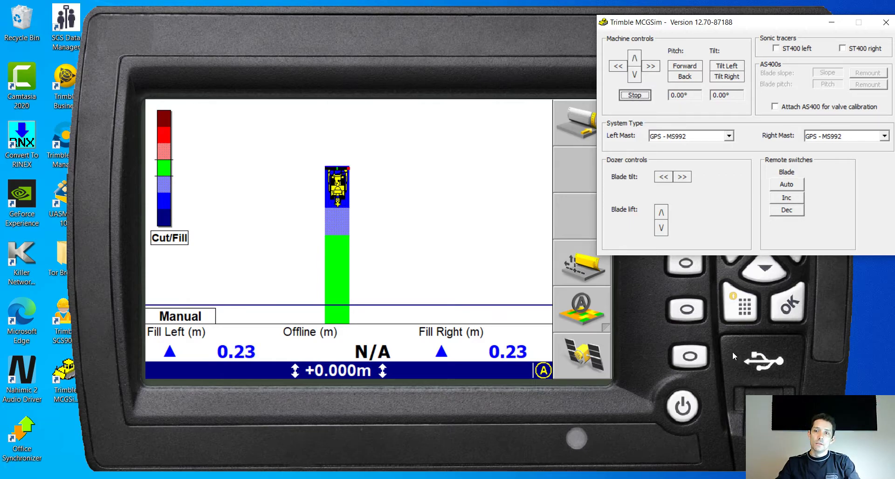
left_click(715, 342)
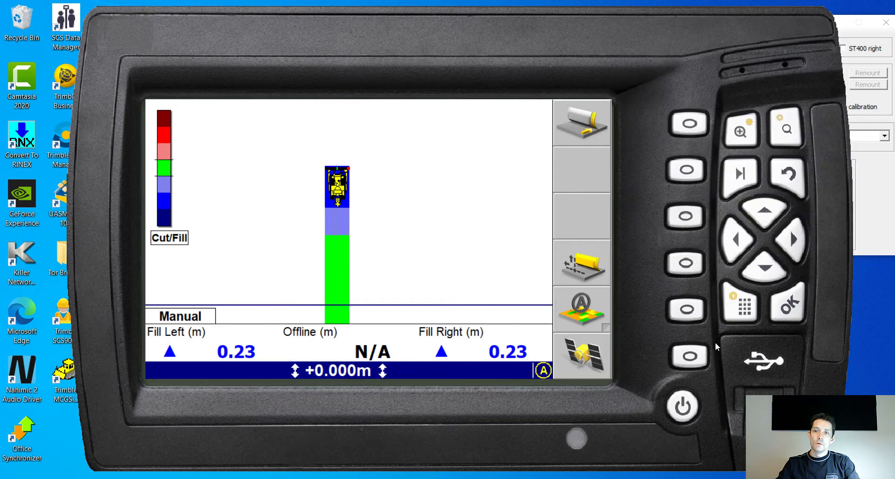
Start another New Slope design, keeping the last-used coordinate system
left_click(753, 310)
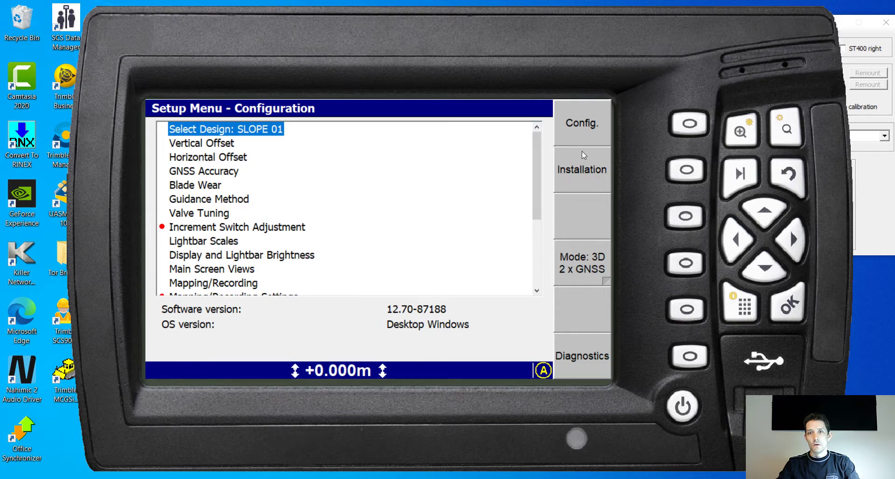
left_click(788, 305)
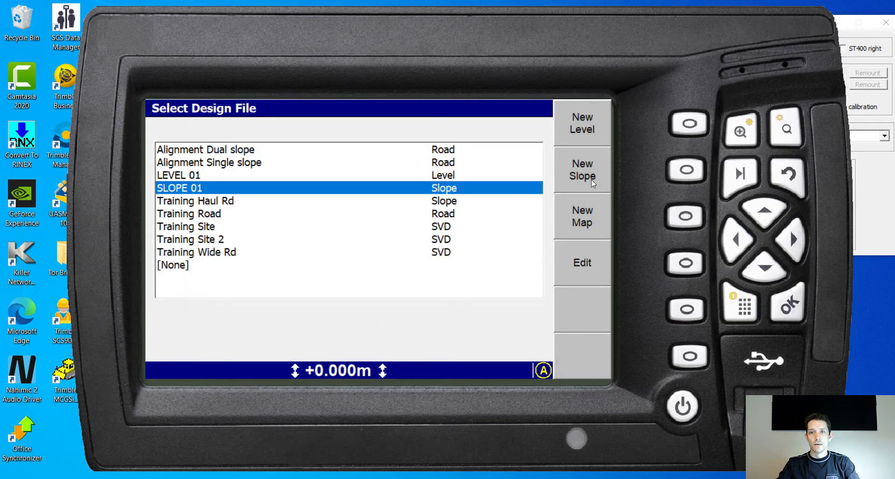
key("Return")
left_click(790, 306)
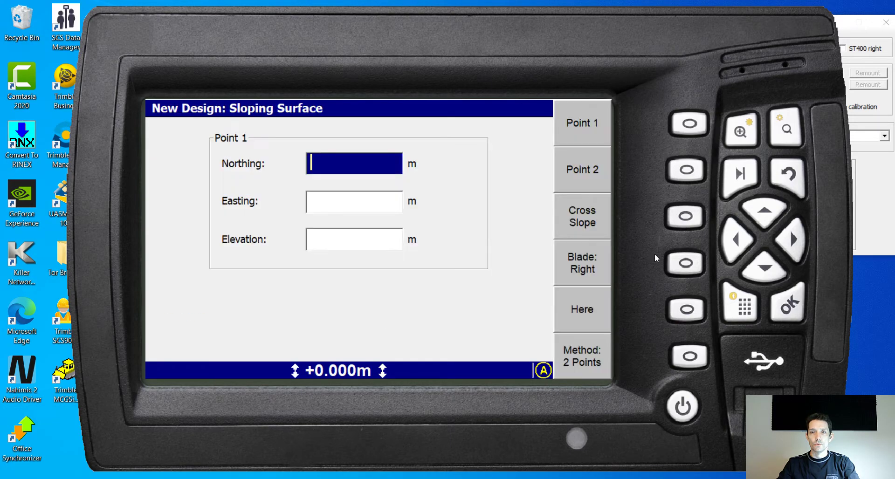
Toggle Method between 2 Points and Pt / Dir, then cancel the design without saving
left_click(578, 356)
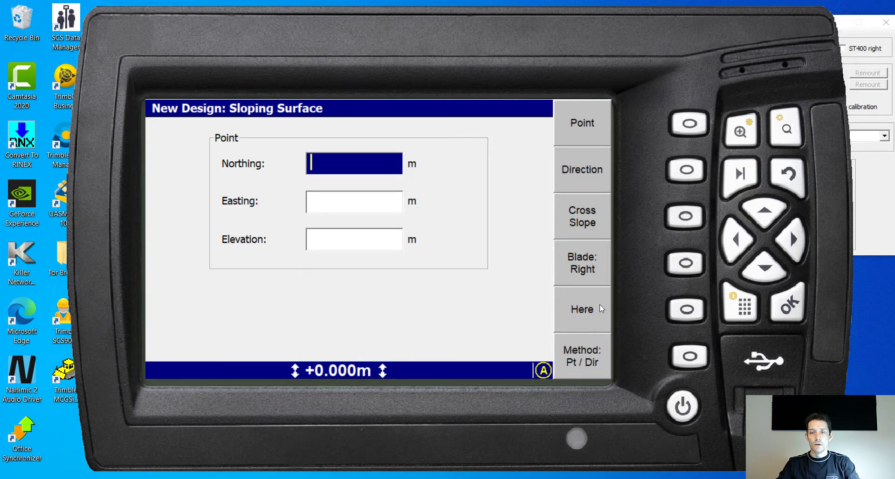
left_click(557, 361)
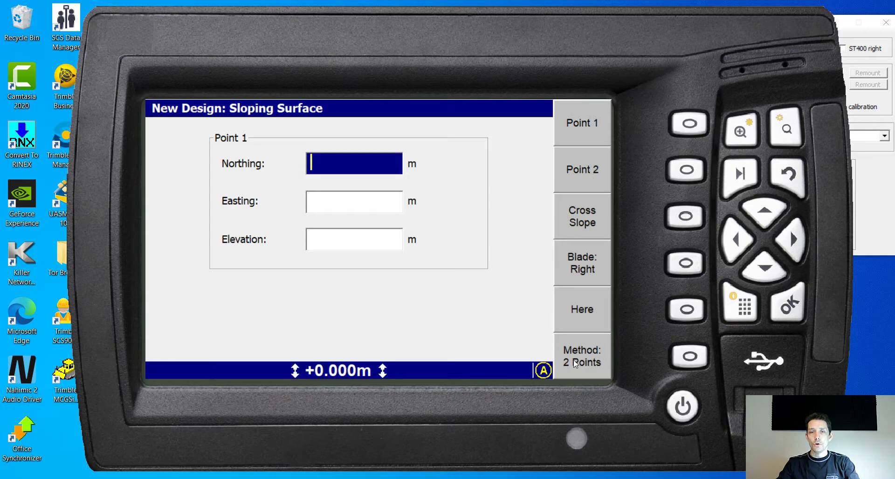
left_click(573, 363)
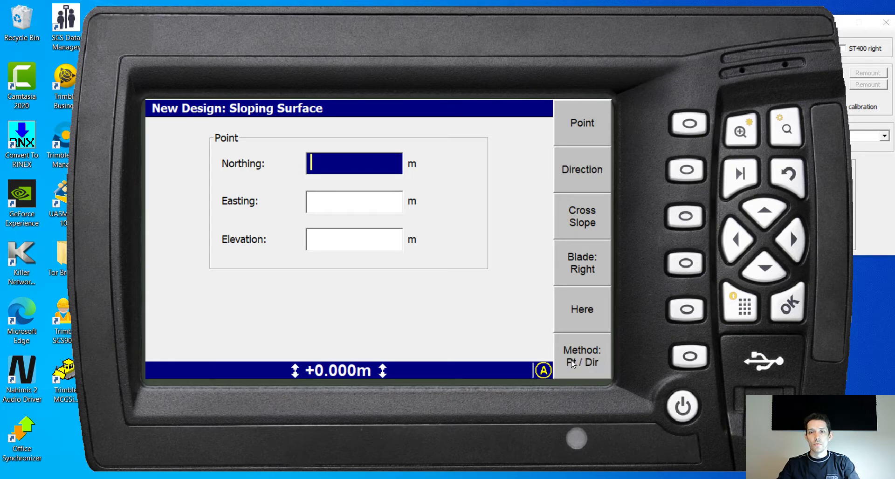
key("Escape")
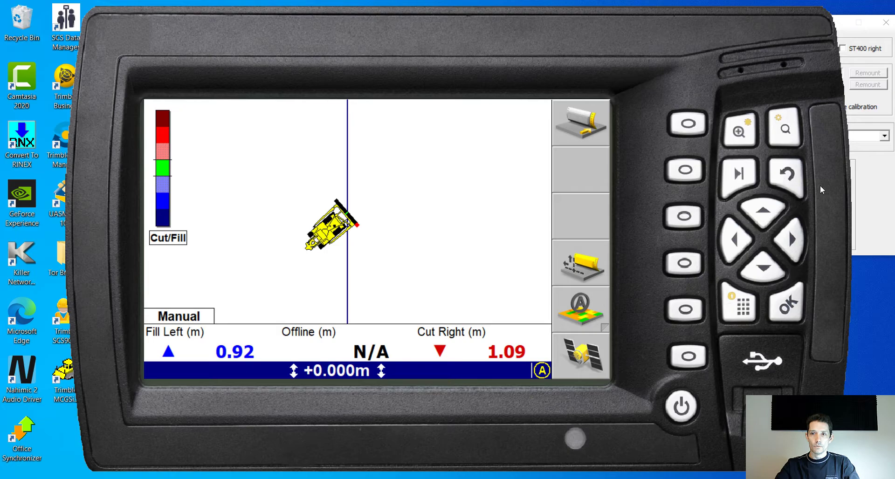
left_click(742, 313)
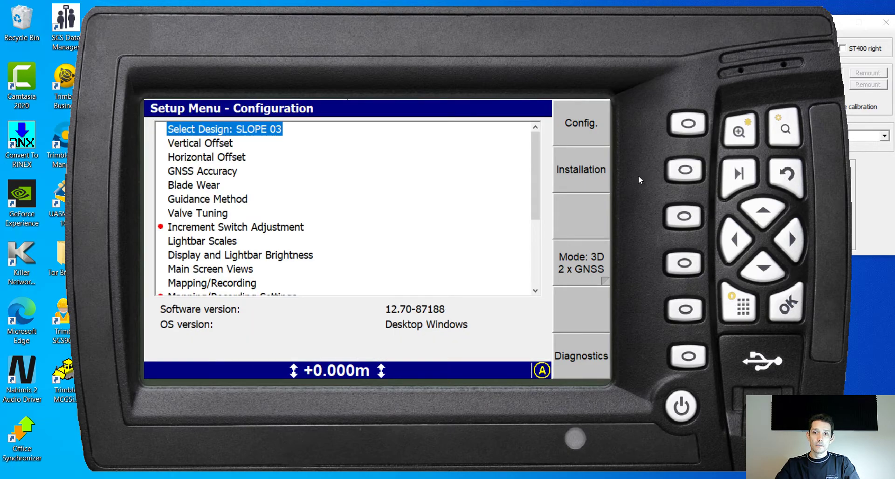
left_click(787, 185)
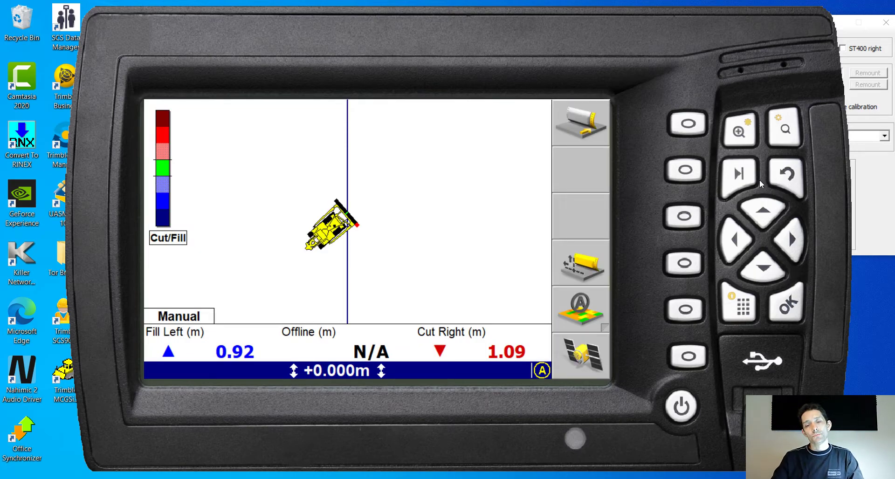